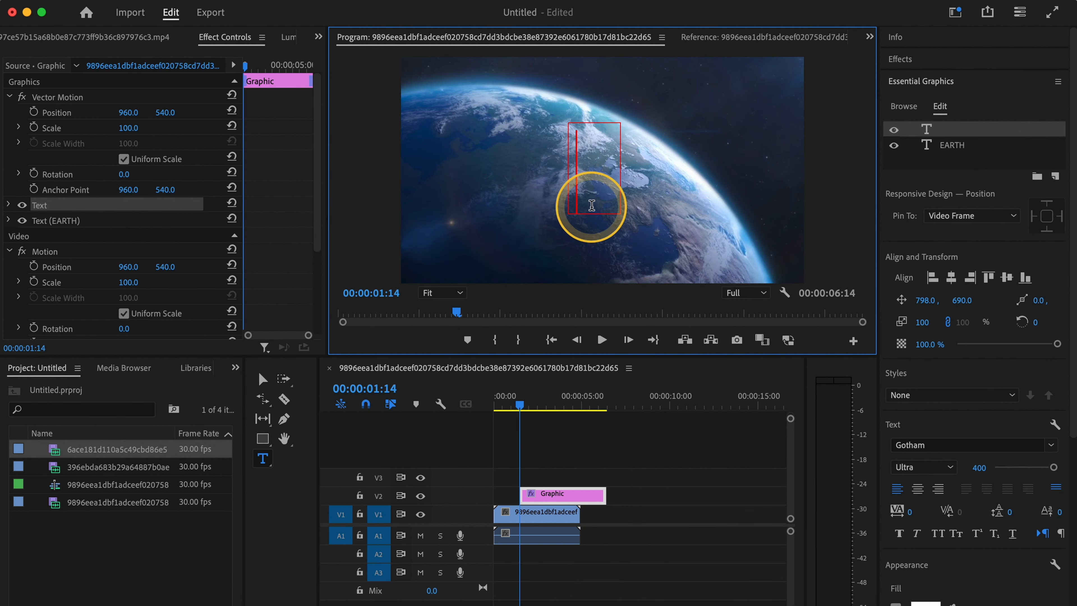
# Enter EARTH as the new title text and place it near the middle of the frame at font size 311
pyautogui.write('EARTH')
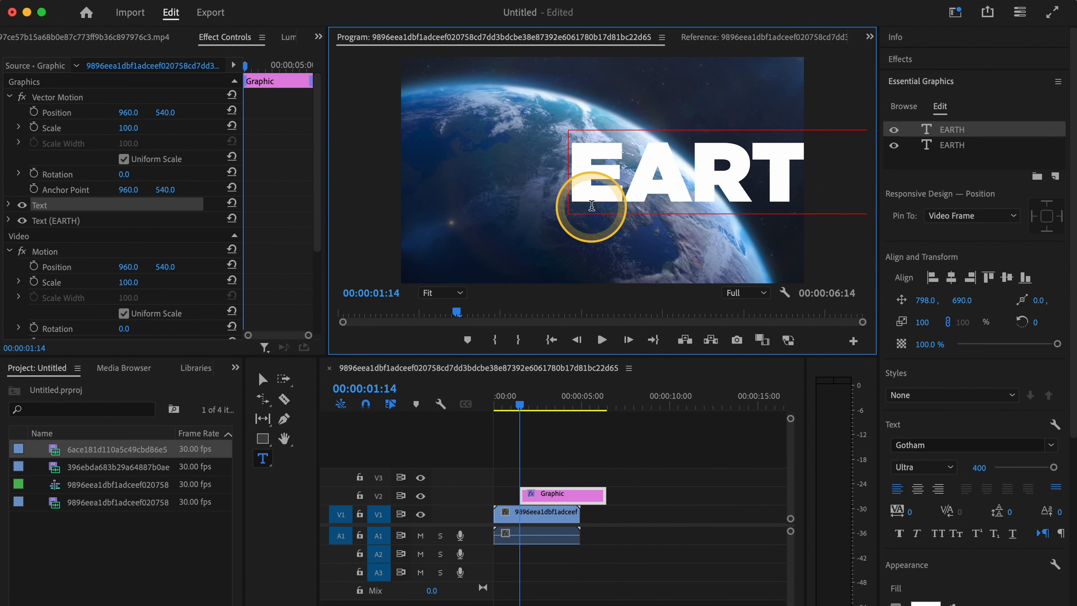
pyautogui.click(262, 379)
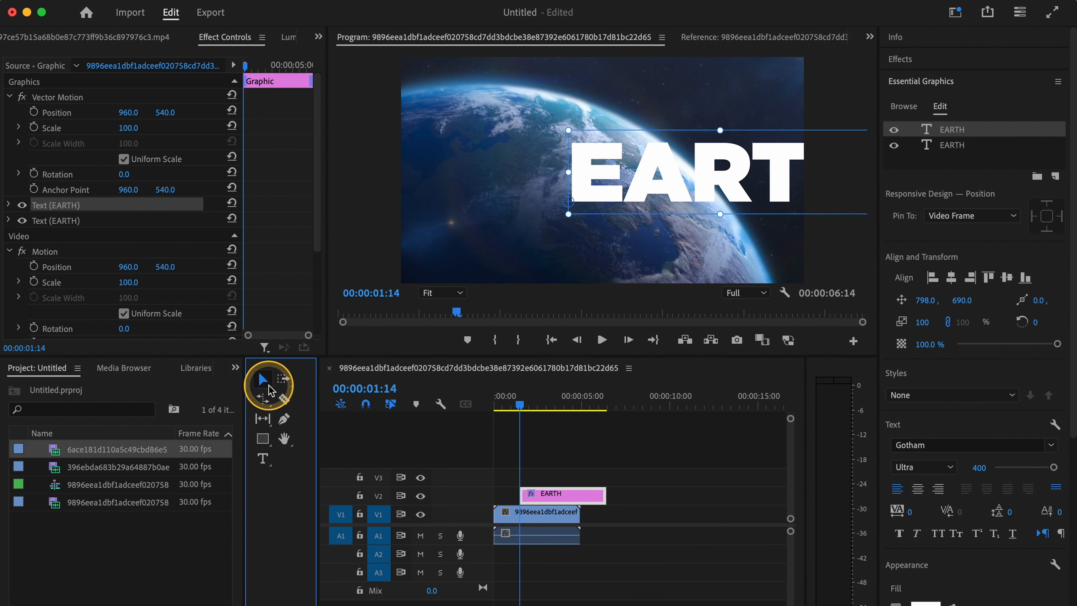
pyautogui.moveTo(646, 155); pyautogui.dragTo(525, 159)
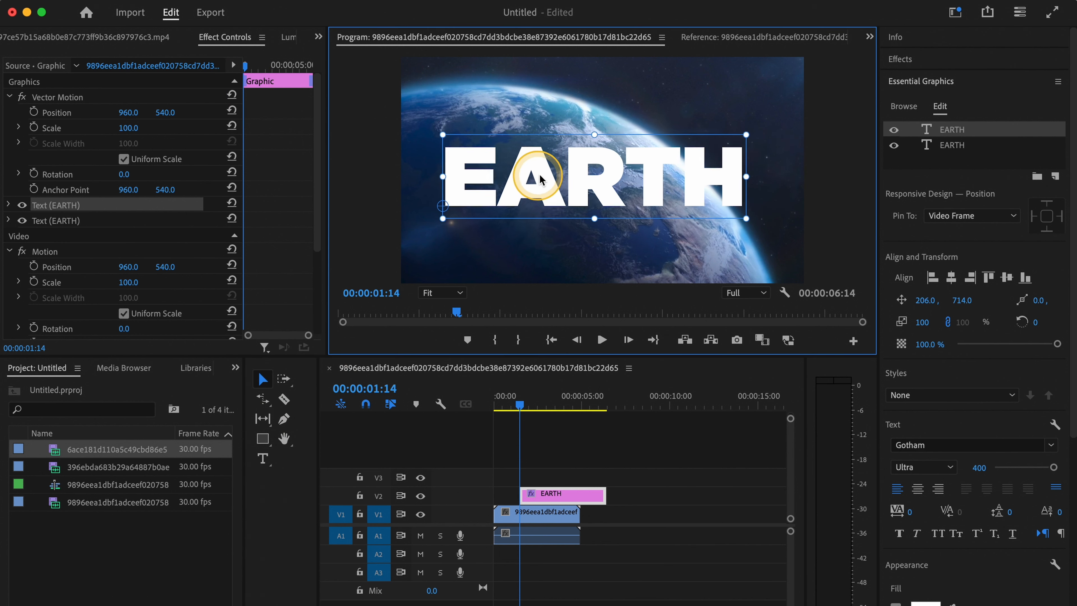
pyautogui.moveTo(1054, 467); pyautogui.dragTo(1043, 472)
pyautogui.click(918, 82)
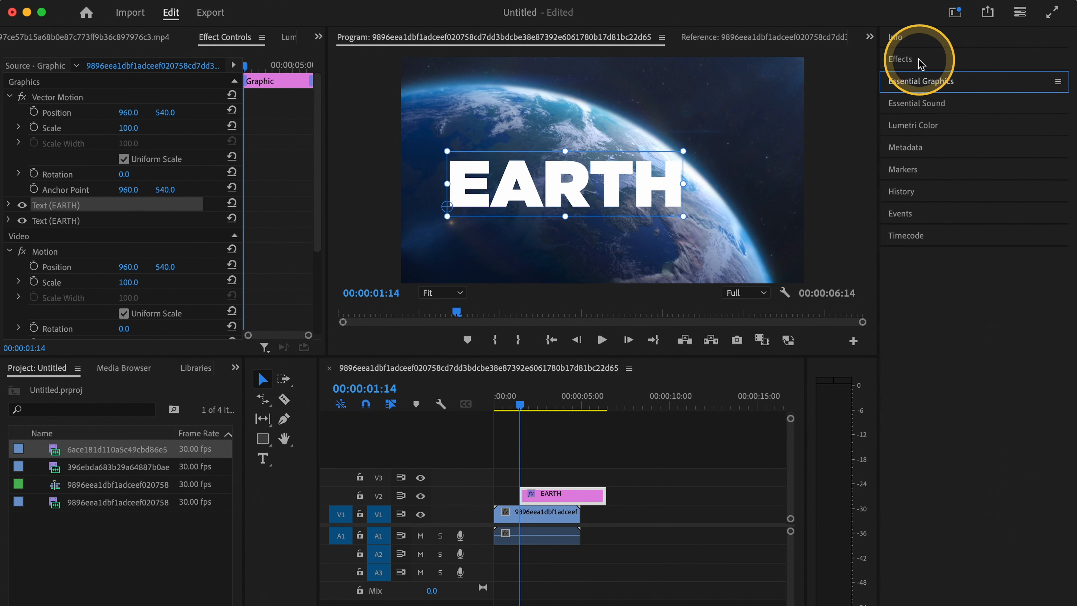
pyautogui.click(928, 88)
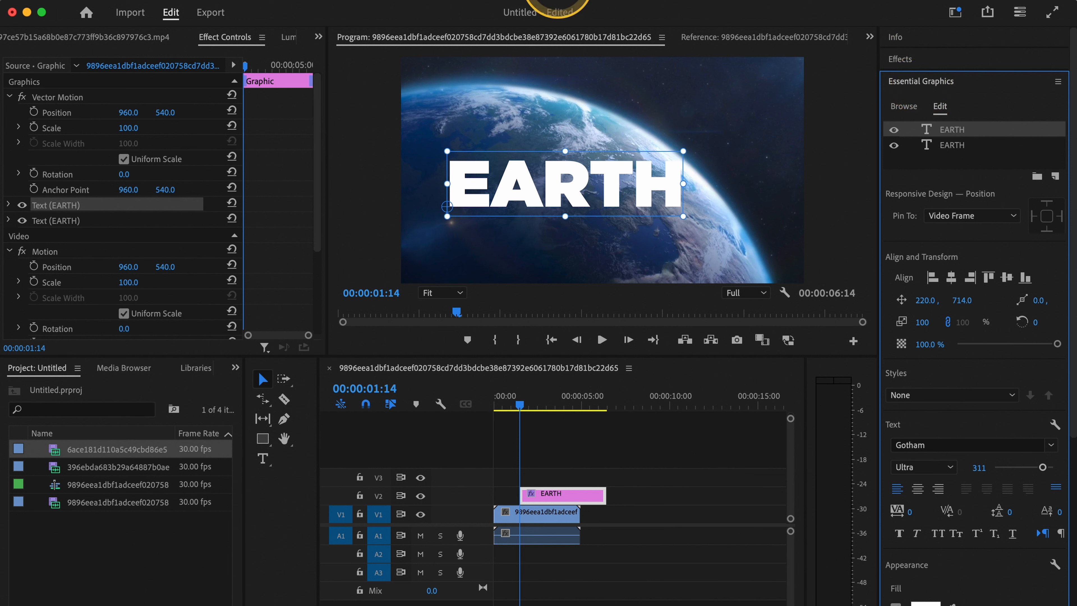
pyautogui.click(632, 6)
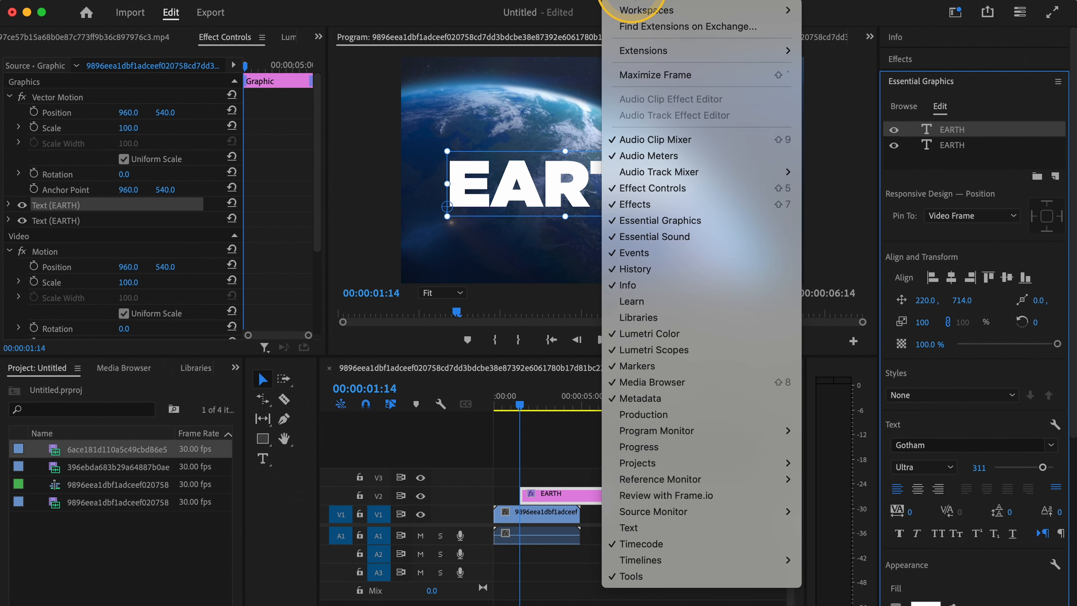
pyautogui.click(651, 221)
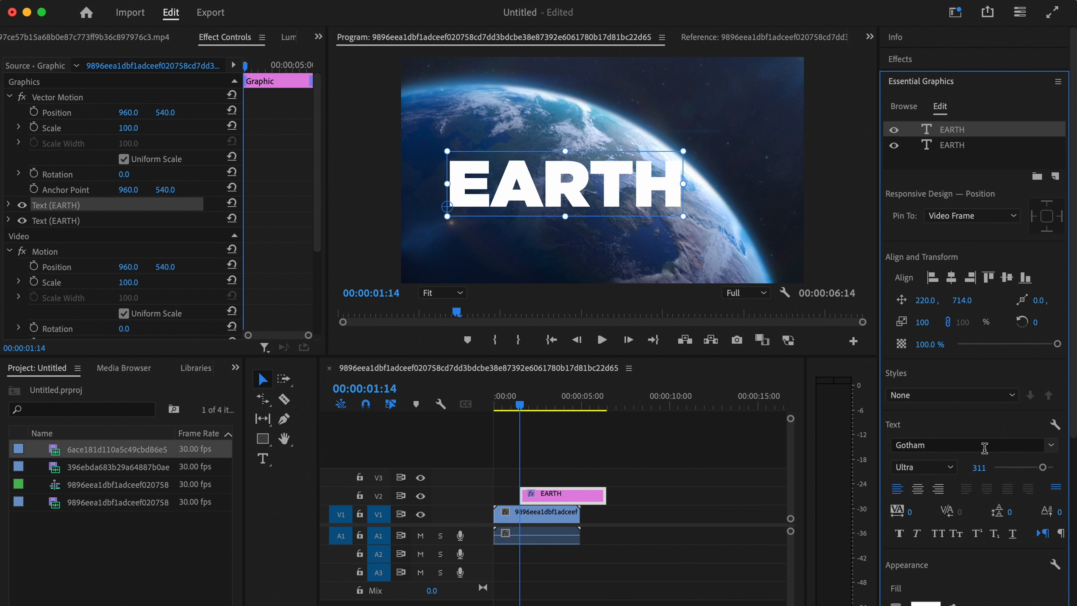
# Set the EARTH text's font size to 262 and centre it vertically and horizontally in the frame
pyautogui.moveTo(1042, 467)
pyautogui.mouseDown()
pyautogui.moveTo(1004, 470)
pyautogui.moveTo(1035, 469)
pyautogui.mouseUp()
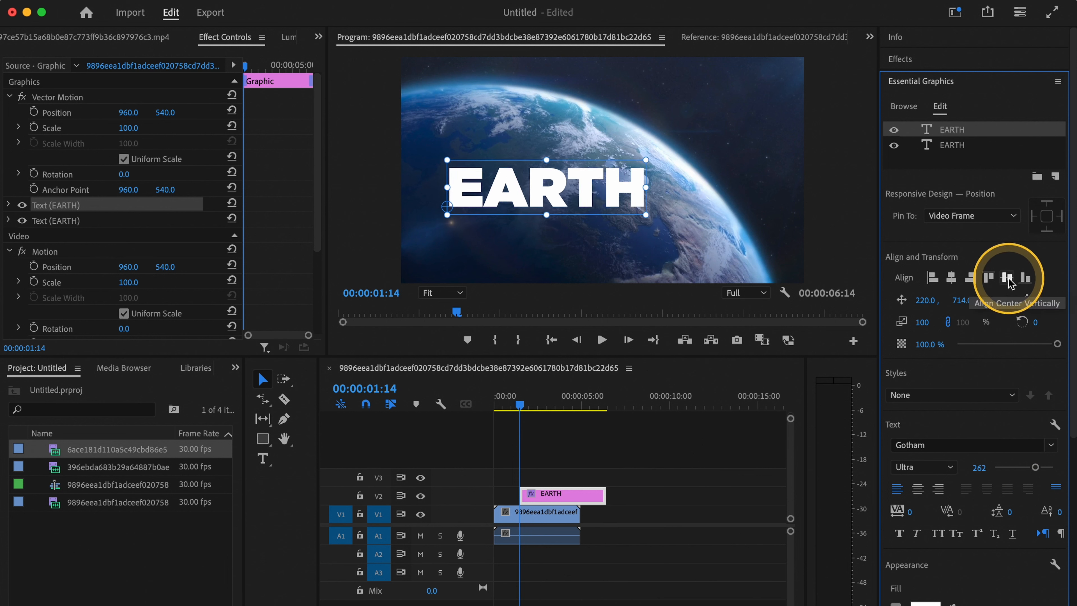
pyautogui.click(1008, 279)
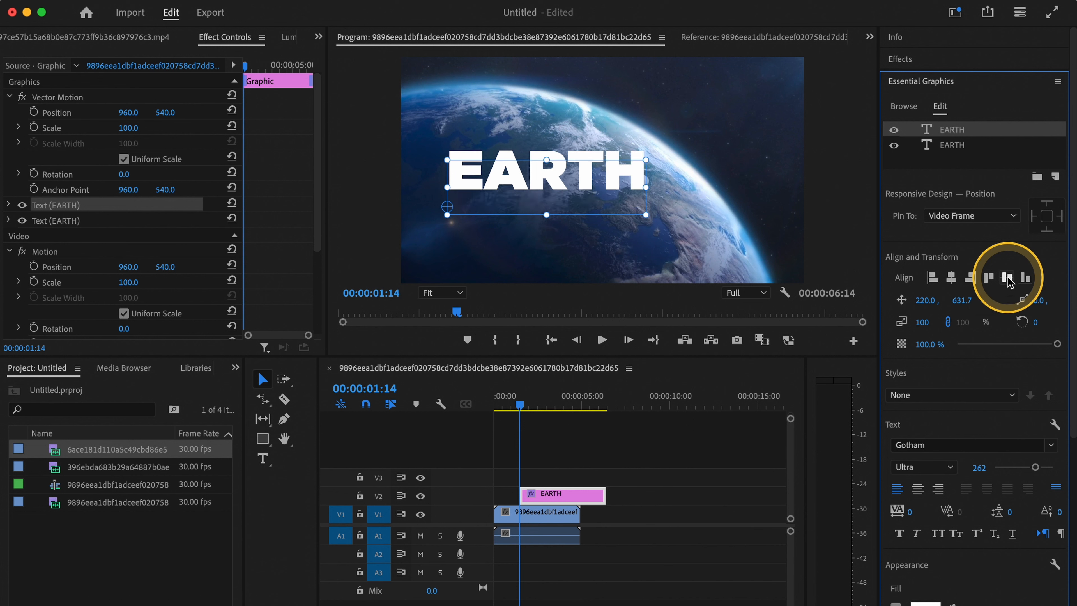
pyautogui.click(956, 281)
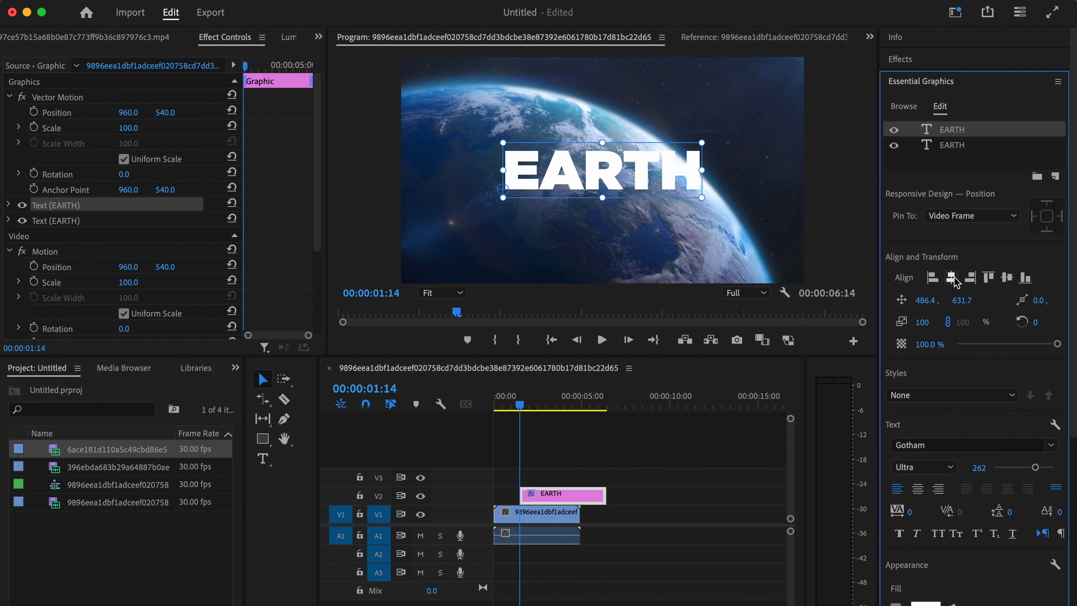
# Enlarge the EARTH text to font size 400, centred both ways in the frame, with a Vector Motion scale of 130
pyautogui.moveTo(1035, 467); pyautogui.dragTo(1053, 470)
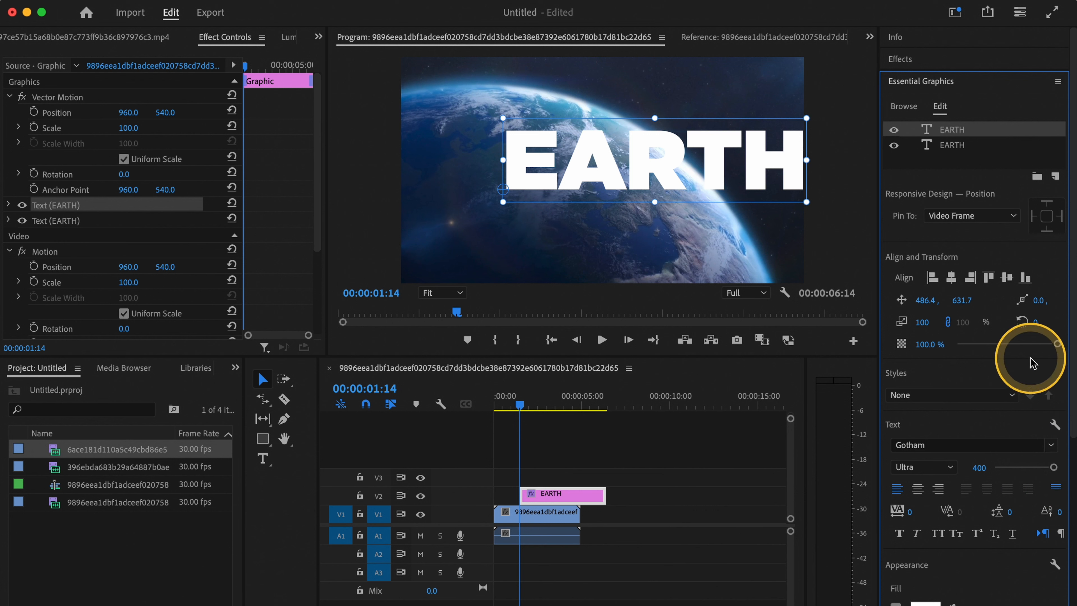
pyautogui.click(1009, 279)
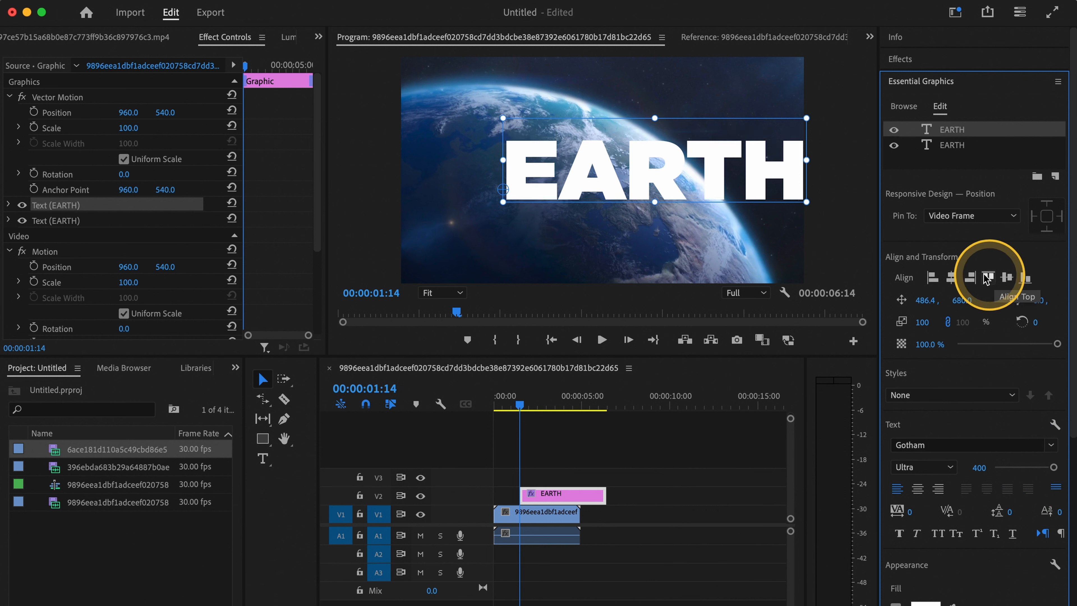
pyautogui.click(952, 278)
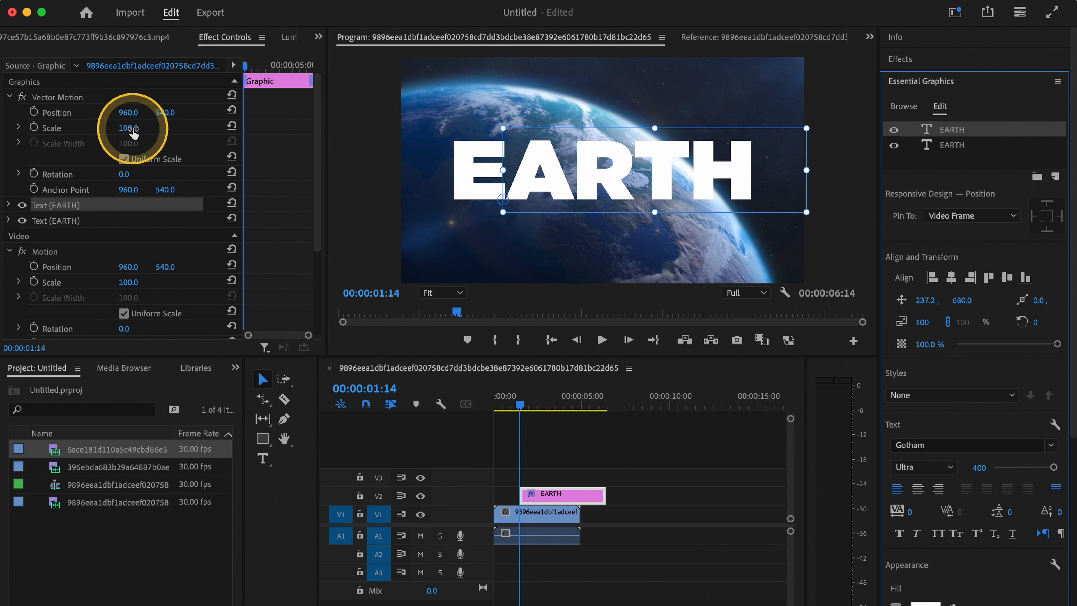
pyautogui.moveTo(134, 133)
pyautogui.mouseDown()
pyautogui.moveTo(145, 132)
pyautogui.moveTo(135, 128)
pyautogui.mouseUp()
# Move the EARTH graphic on V2 to the start of the sequence and match its end to the V1 clip's end
pyautogui.click(576, 499)
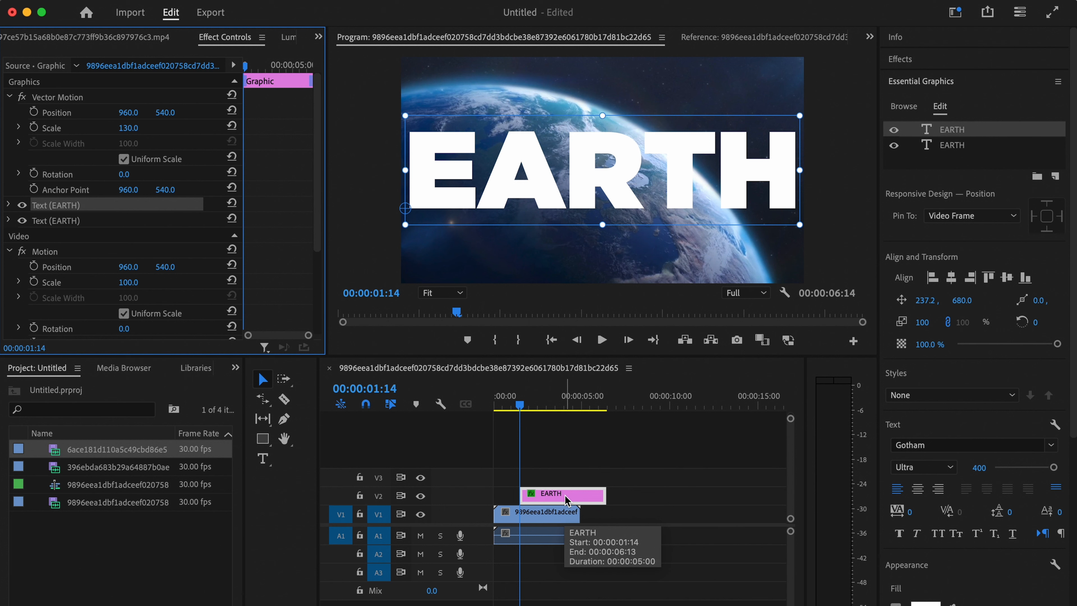
pyautogui.moveTo(567, 501)
pyautogui.mouseDown()
pyautogui.moveTo(543, 501)
pyautogui.moveTo(580, 493)
pyautogui.moveTo(536, 495)
pyautogui.moveTo(574, 503)
pyautogui.mouseUp()
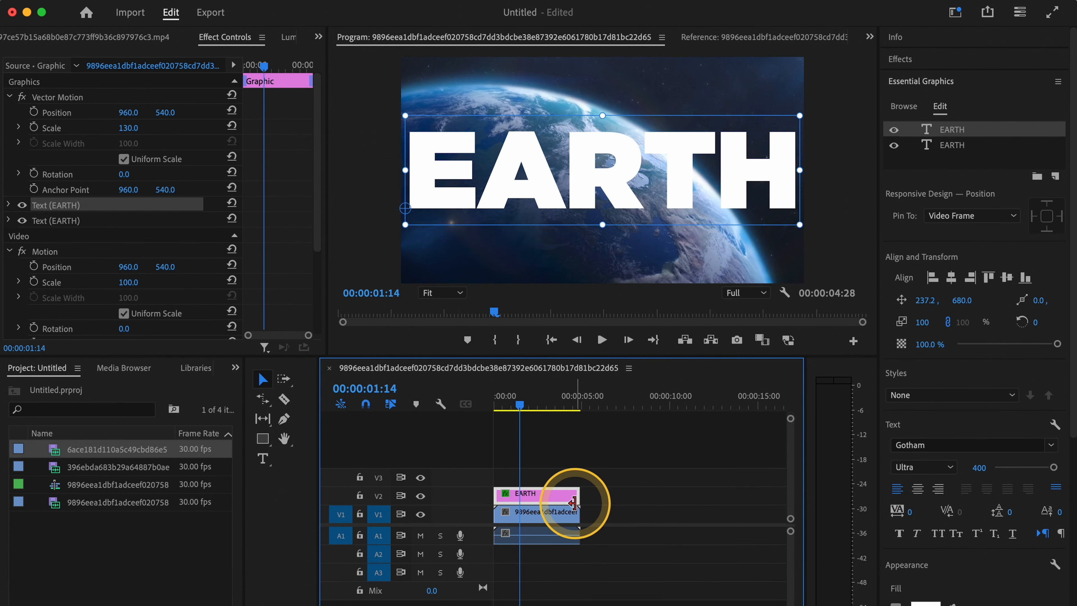
pyautogui.moveTo(584, 498)
pyautogui.mouseDown()
pyautogui.moveTo(535, 496)
pyautogui.moveTo(573, 495)
pyautogui.mouseUp()
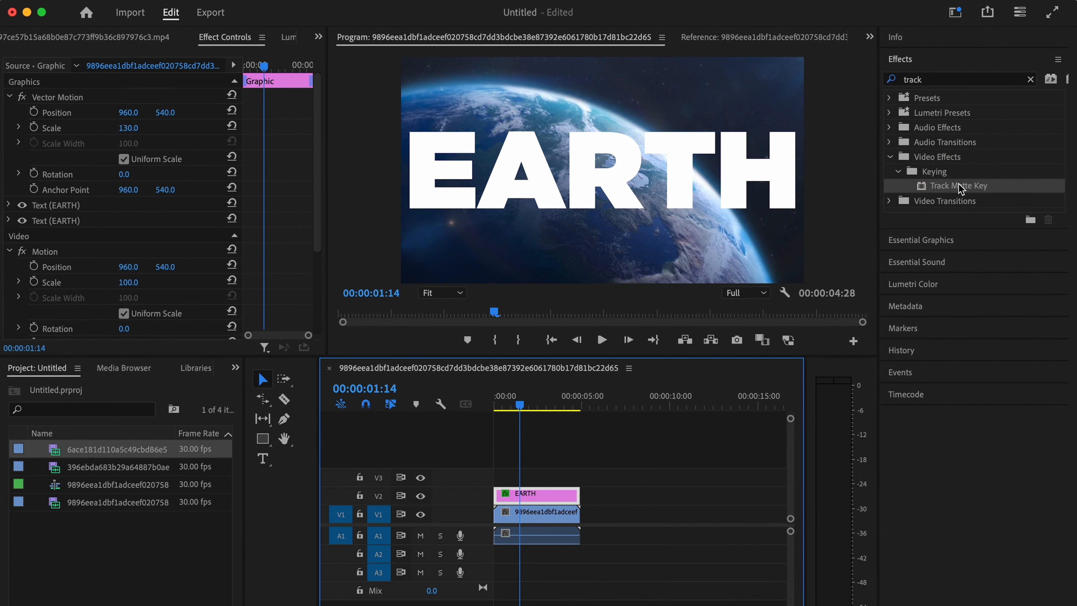
# Apply the Track Matte Key video effect to the Earth footage clip on V1
pyautogui.click(960, 189)
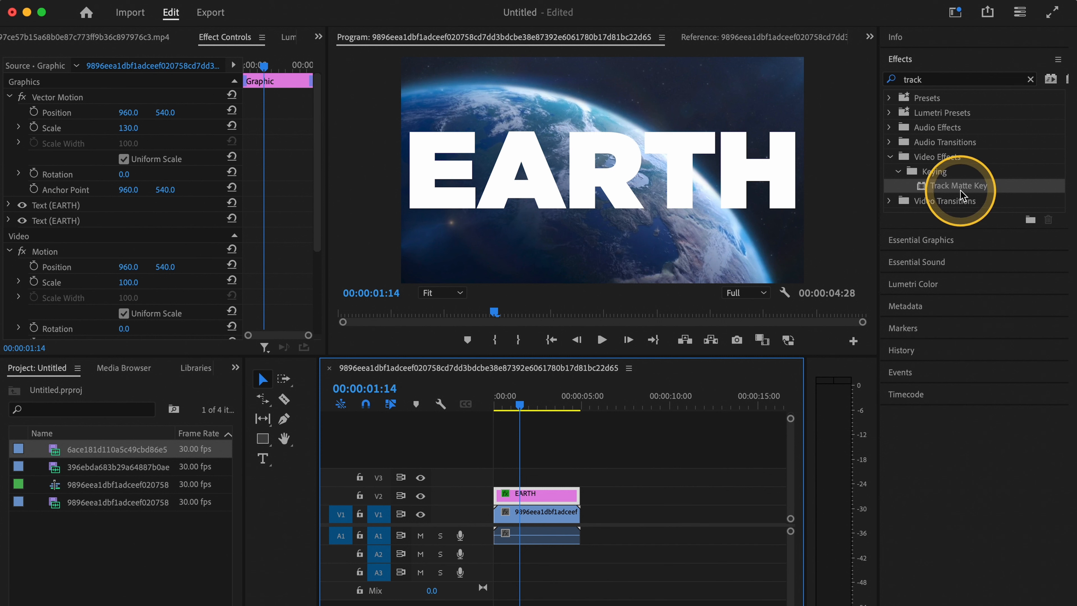
pyautogui.click(911, 63)
pyautogui.click(912, 65)
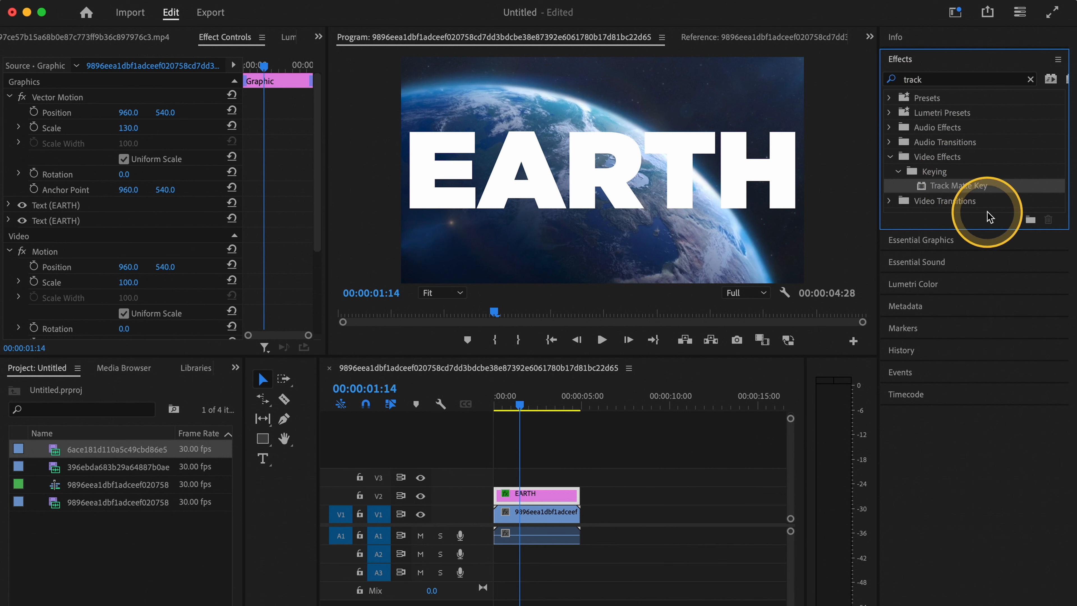
pyautogui.moveTo(963, 187); pyautogui.dragTo(560, 515)
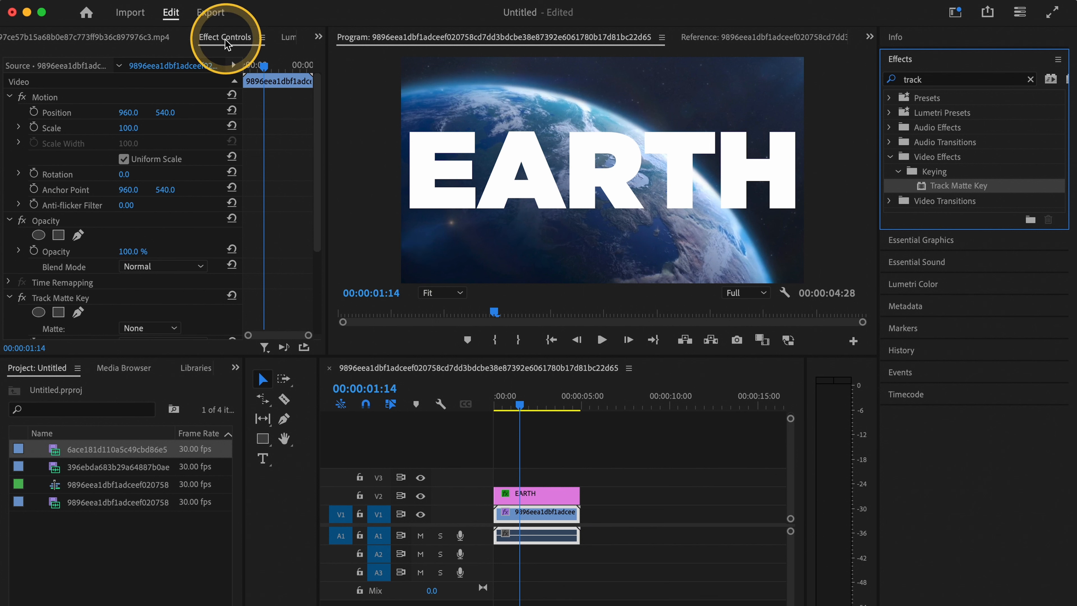
# Set the Track Matte Key's matte to Video 2 on the V1 clip
pyautogui.moveTo(315, 140); pyautogui.dragTo(320, 229)
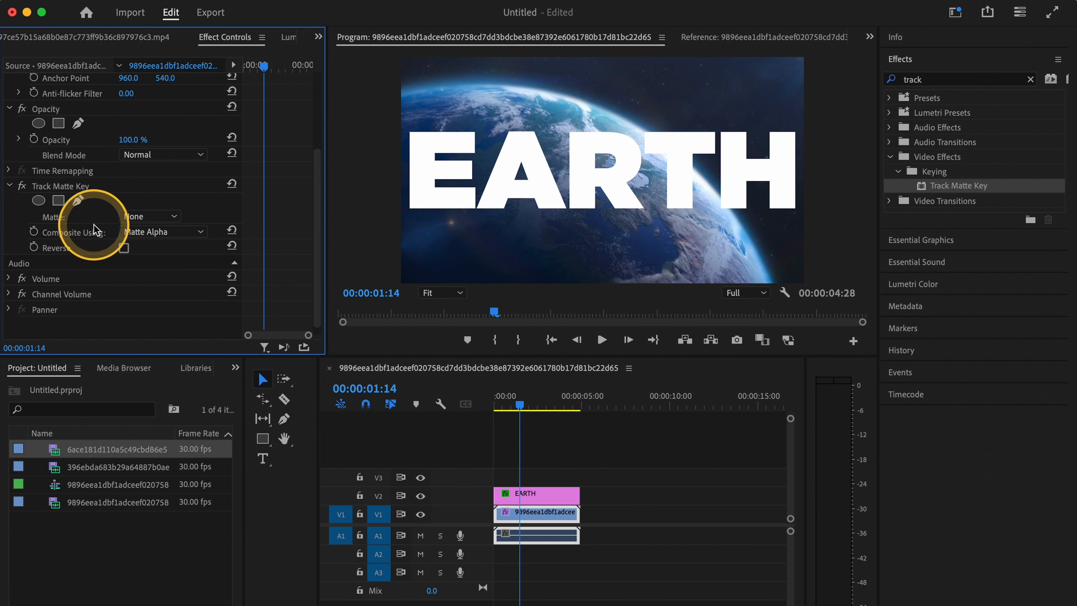
pyautogui.click(169, 219)
pyautogui.click(164, 250)
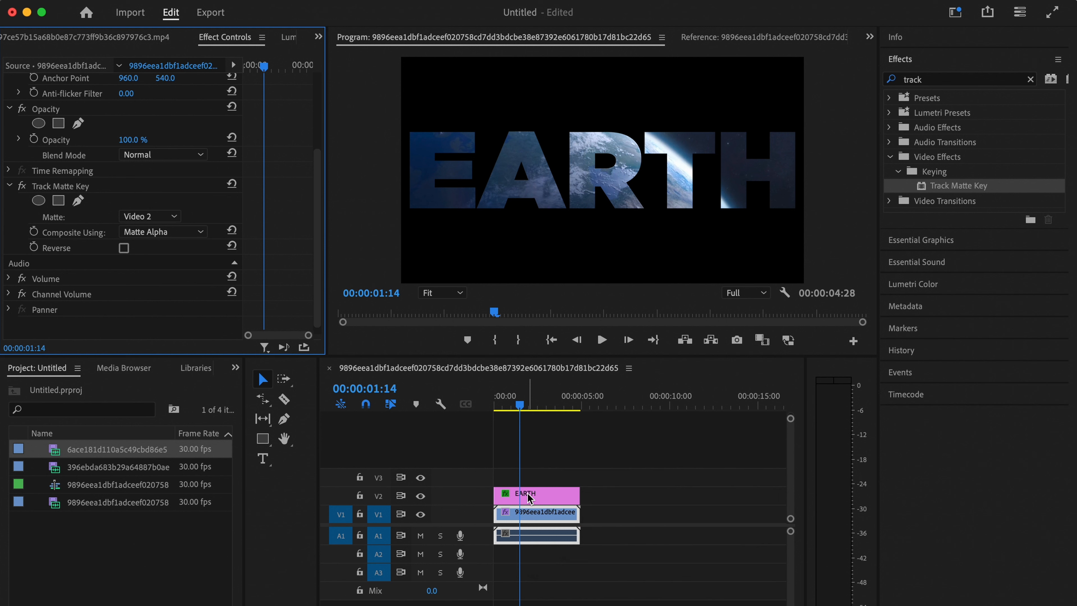
# Play the sequence from the beginning to check the footage inside the text
pyautogui.click(471, 415)
pyautogui.press('Home')
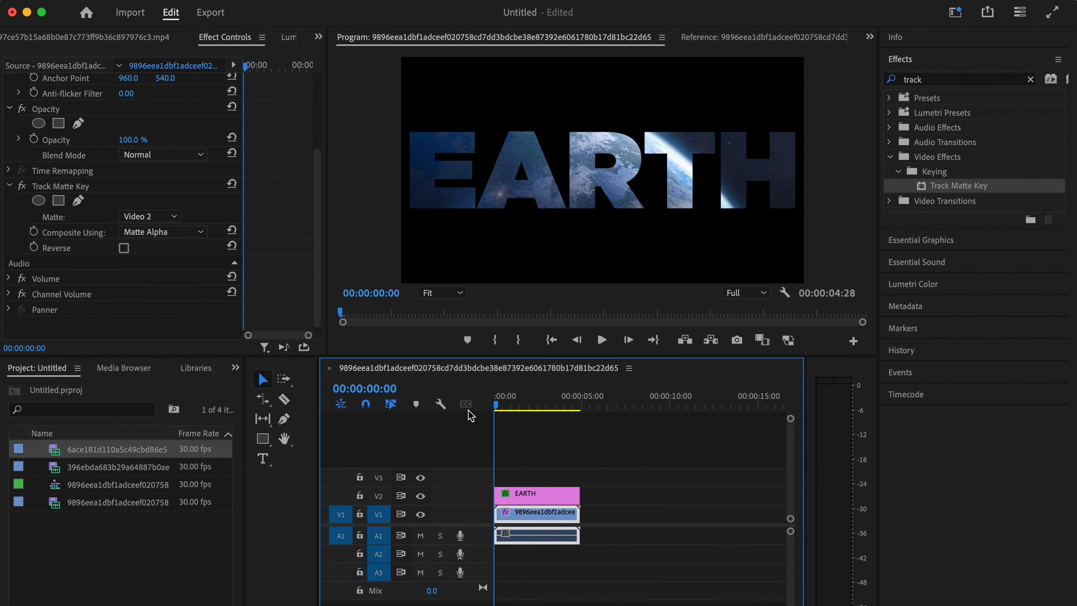
pyautogui.press('space')
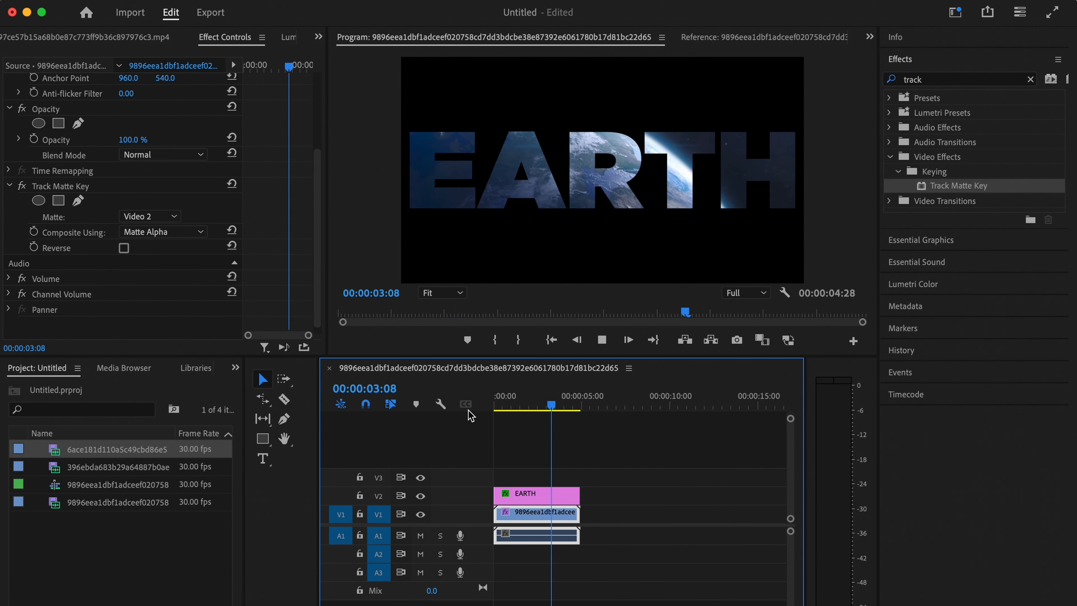
pyautogui.press('space')
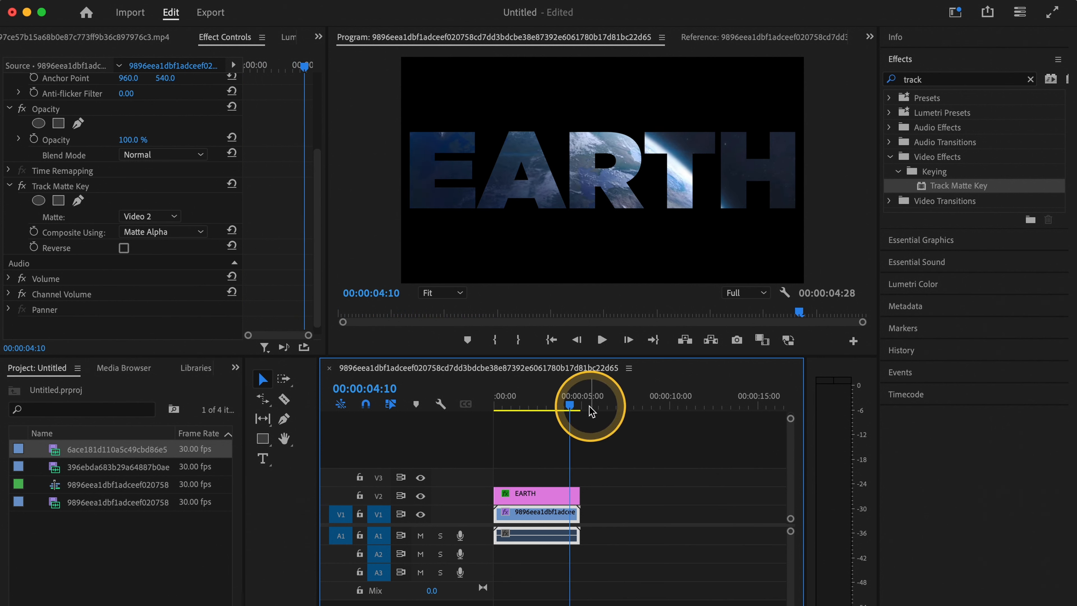
# At 00:00:00:00, turn on Vector Motion Position and Scale keyframing for the EARTH graphic and set its scale to 391
pyautogui.moveTo(571, 408); pyautogui.dragTo(466, 415)
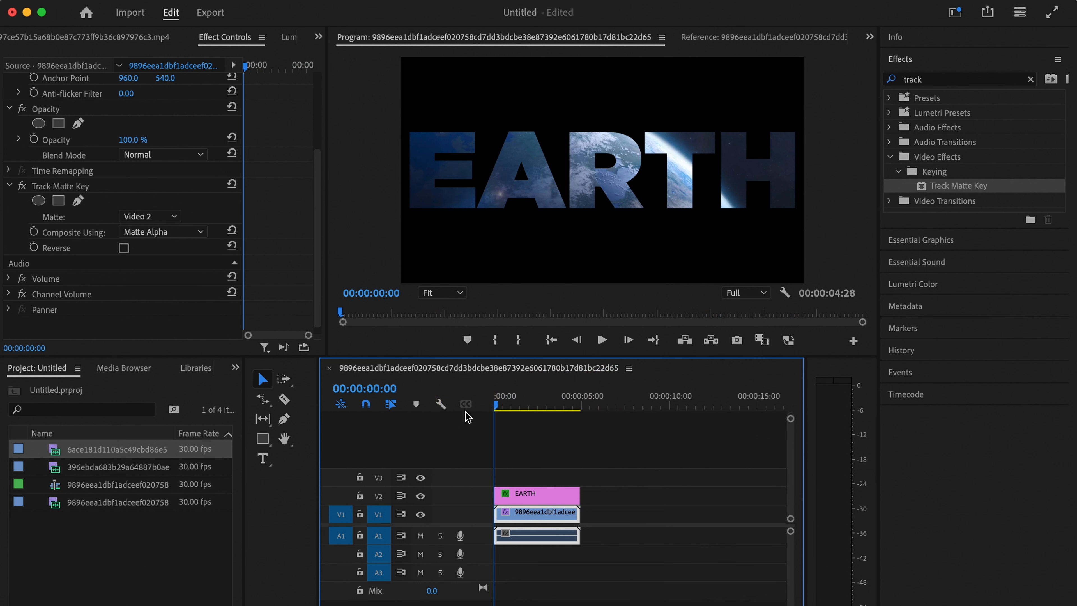
pyautogui.moveTo(496, 408)
pyautogui.mouseDown()
pyautogui.moveTo(554, 409)
pyautogui.moveTo(490, 411)
pyautogui.mouseUp()
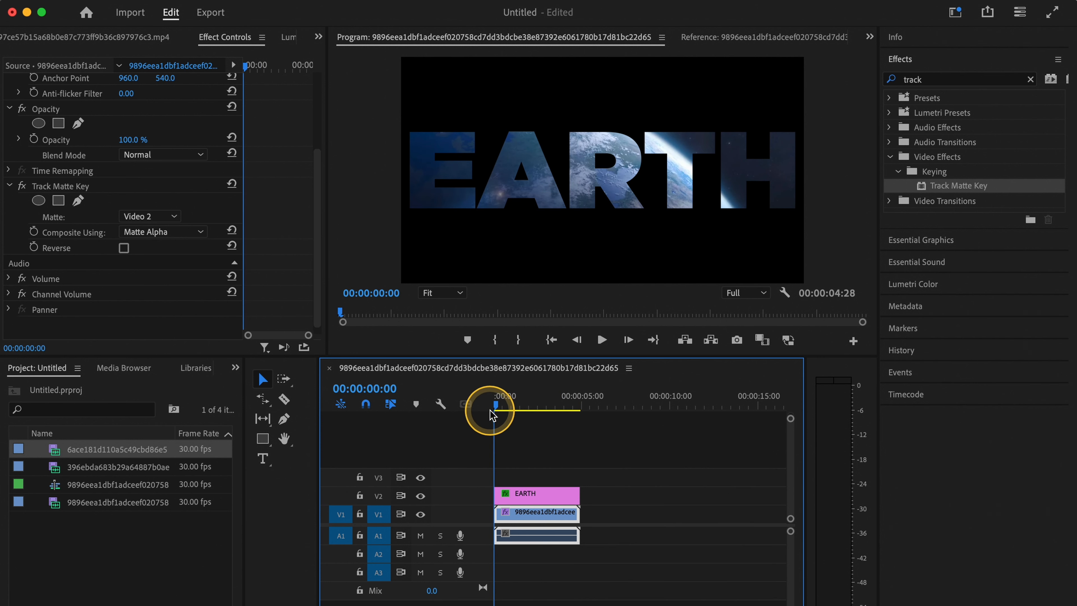
pyautogui.moveTo(490, 411); pyautogui.dragTo(490, 411)
pyautogui.click(523, 494)
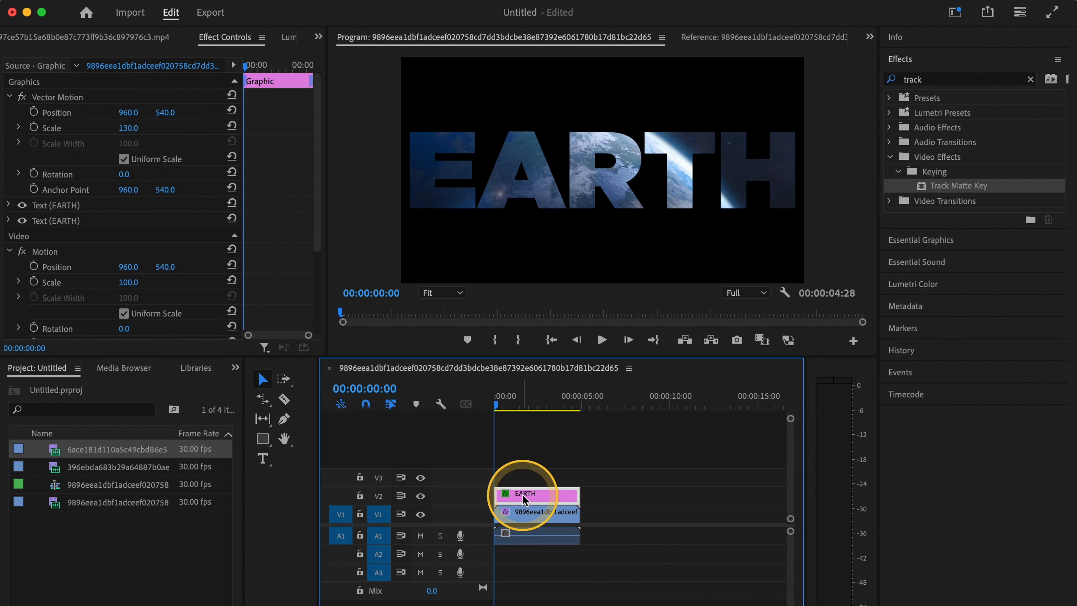
pyautogui.click(34, 112)
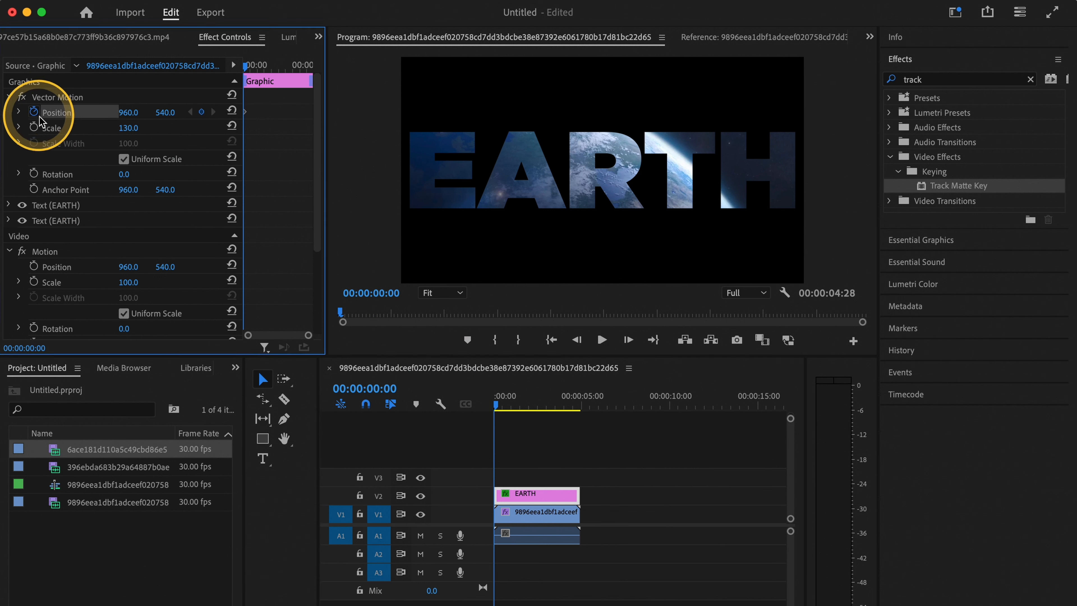
pyautogui.click(35, 128)
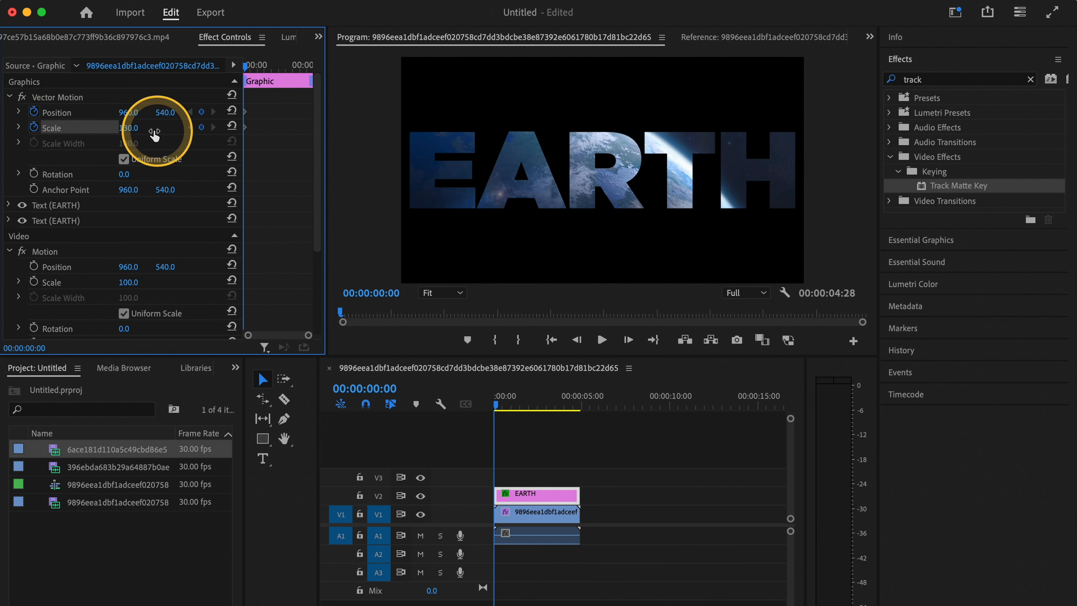
pyautogui.moveTo(132, 133); pyautogui.dragTo(243, 134)
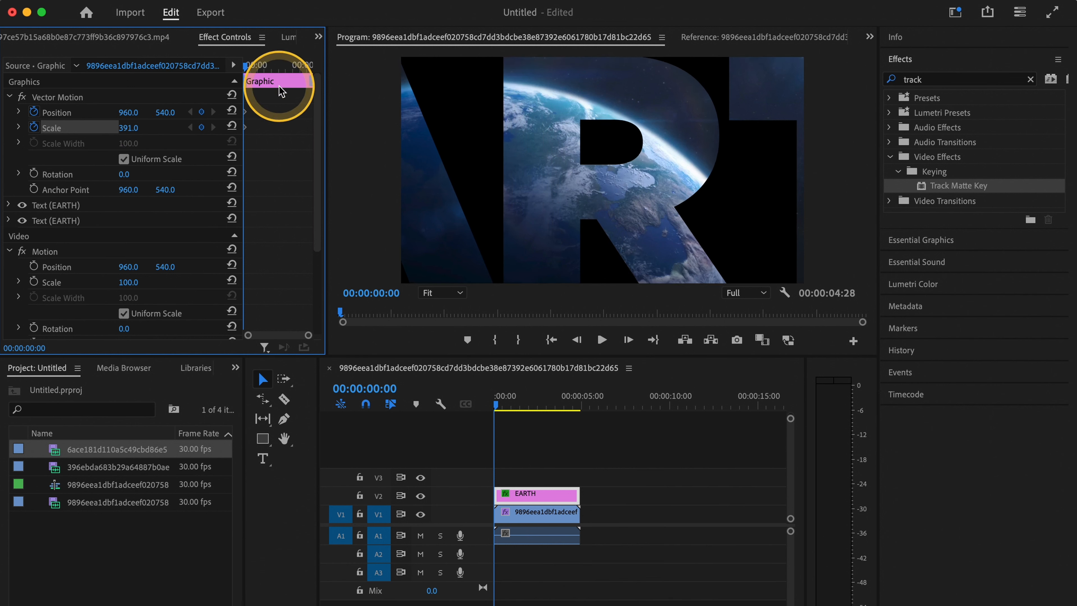
# Add a Scale keyframe to the EARTH graphic at 00:00:04:22 and set its scale to 128
pyautogui.moveTo(498, 410); pyautogui.dragTo(582, 420)
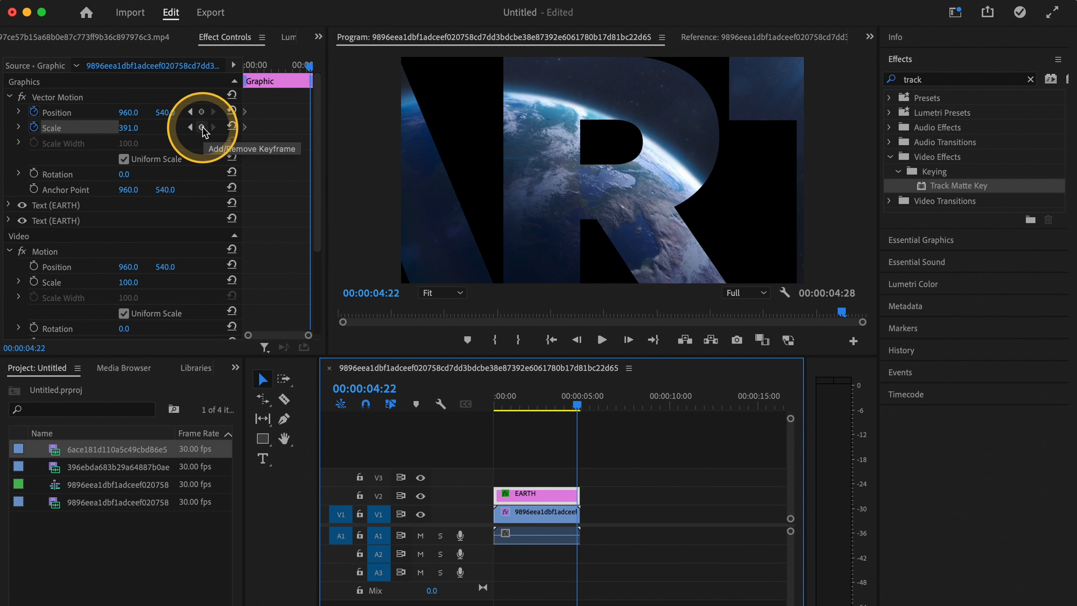
pyautogui.click(202, 128)
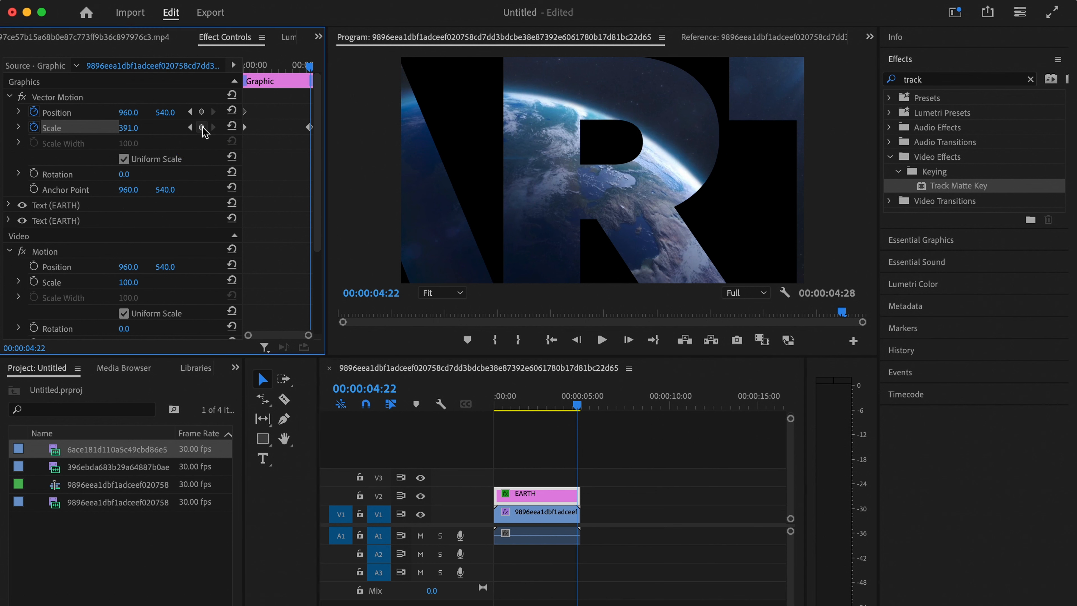
pyautogui.moveTo(130, 129); pyautogui.dragTo(590, 418)
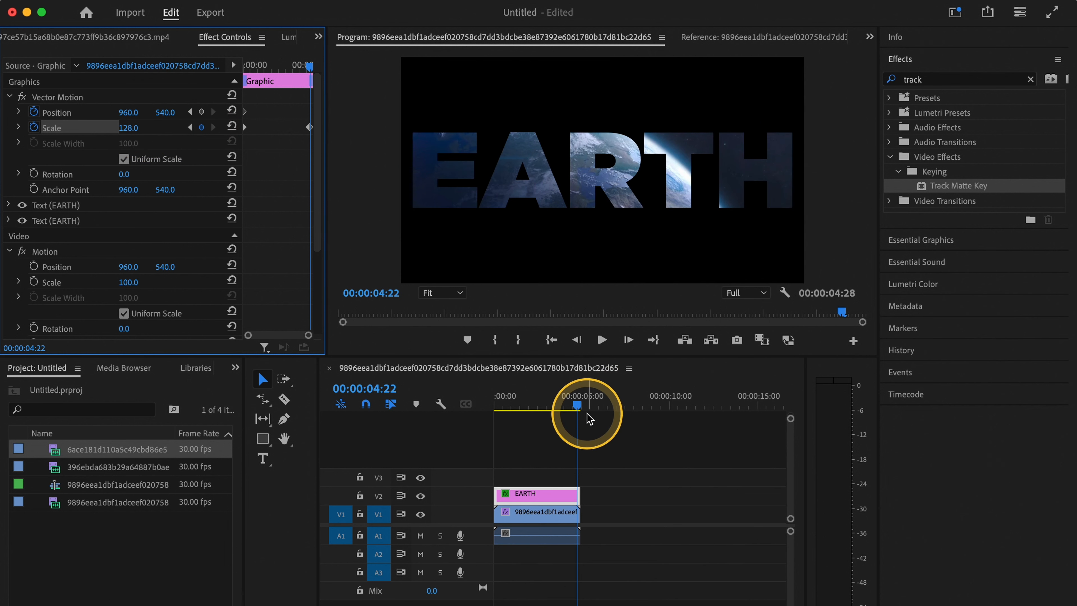
# Play the sequence from the start to the end to review the text's zoom-out animation
pyautogui.click(580, 406)
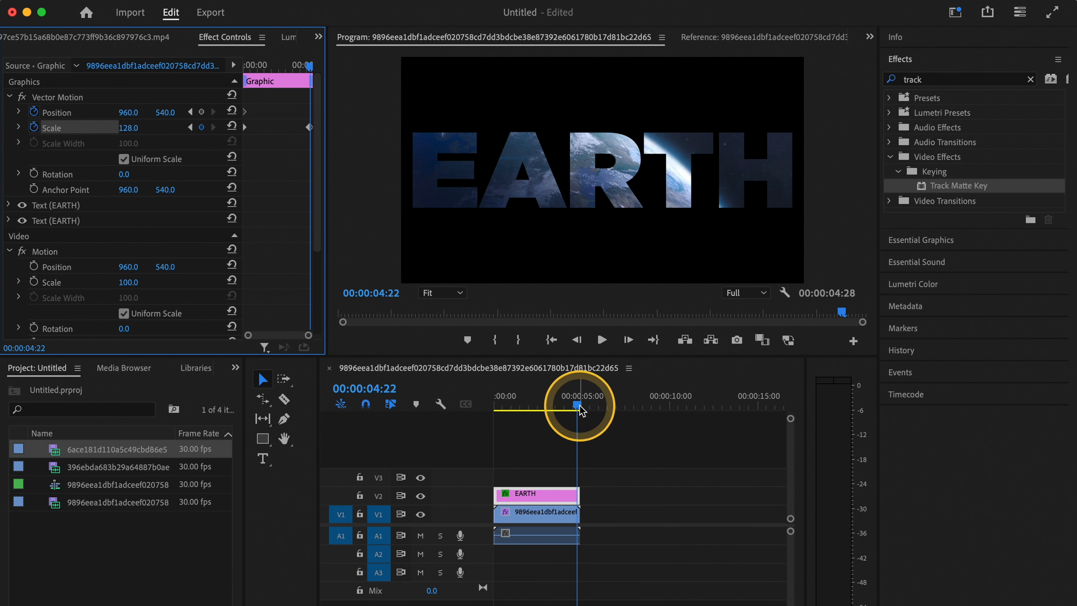
pyautogui.moveTo(582, 411); pyautogui.dragTo(468, 413)
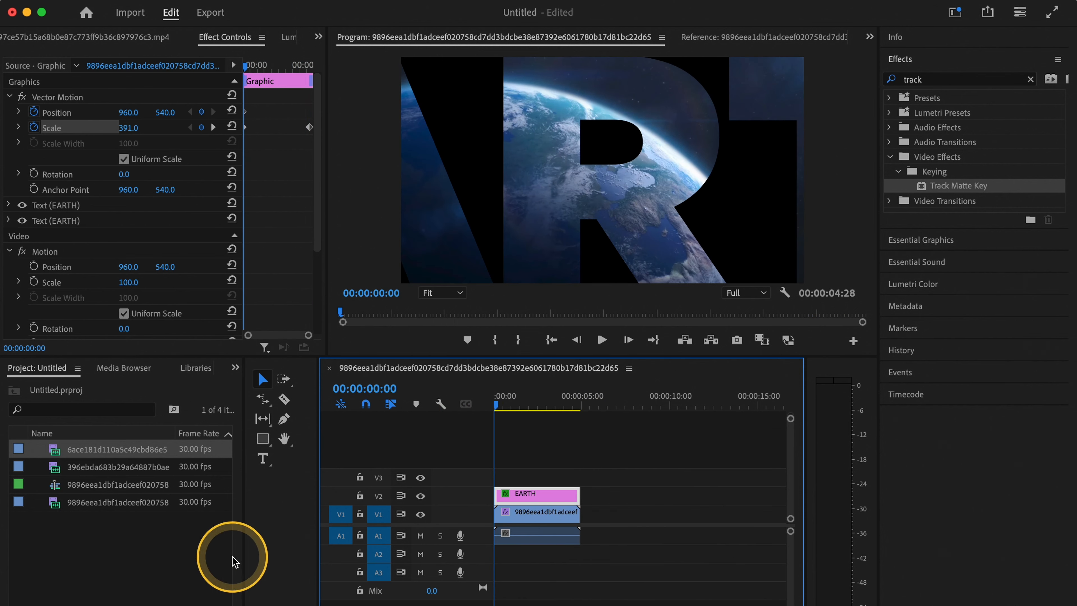
pyautogui.press('space')
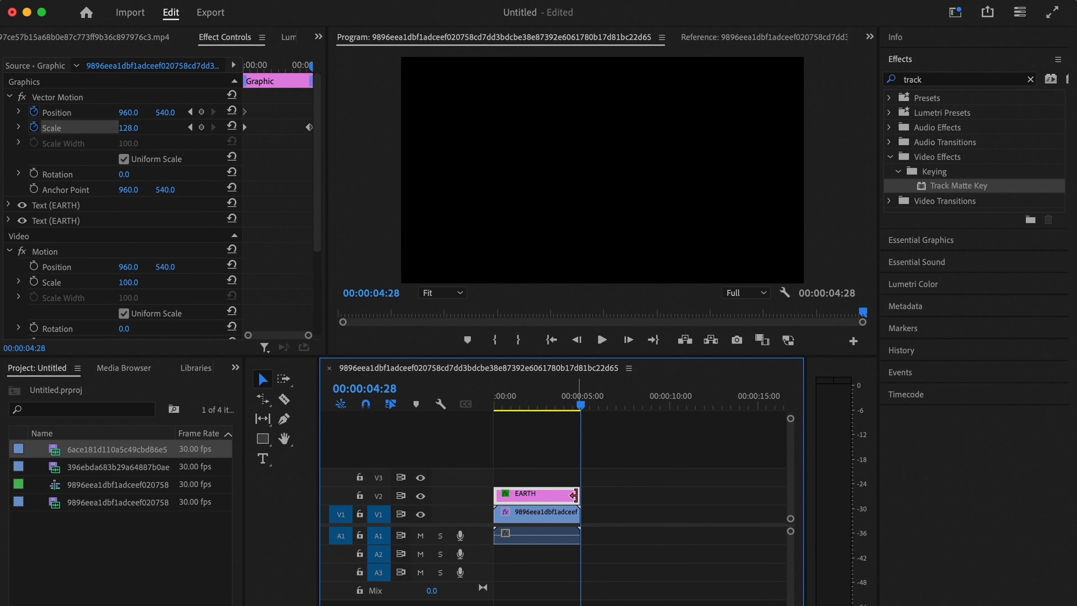
# Extend the EARTH graphic's end to about 7.5 seconds and try to lengthen the V1 clip as well, activating Ripple Edit
pyautogui.moveTo(574, 495); pyautogui.dragTo(605, 516)
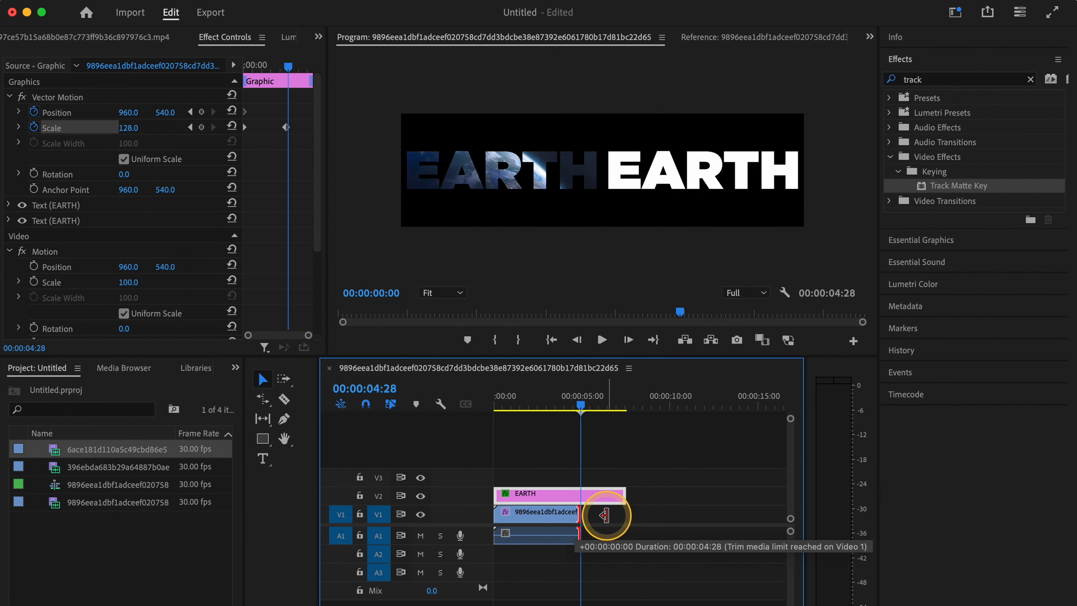
pyautogui.moveTo(605, 515); pyautogui.dragTo(578, 514)
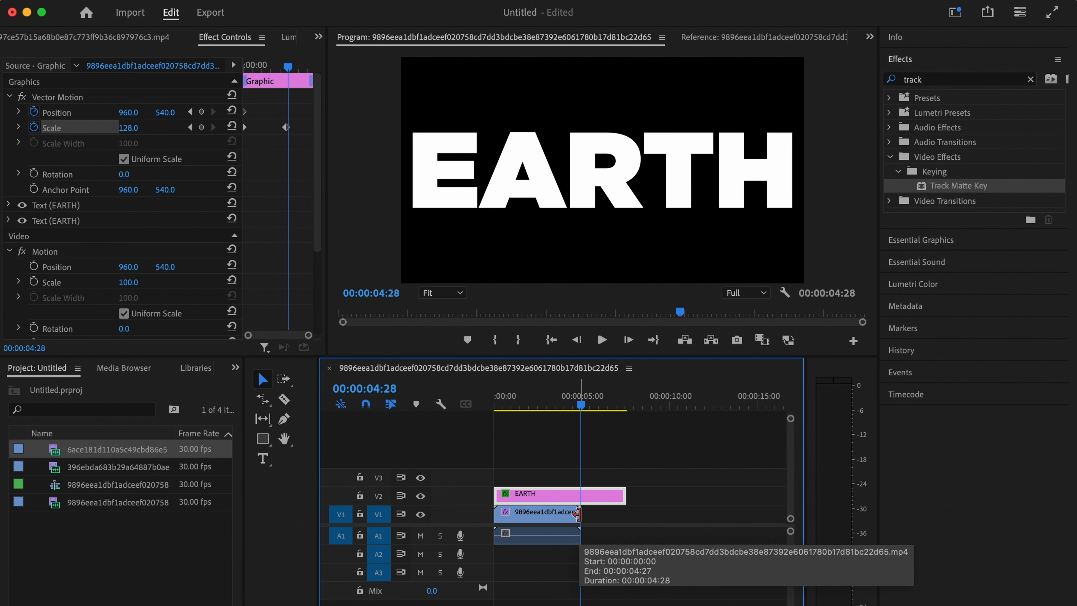
pyautogui.click(578, 513)
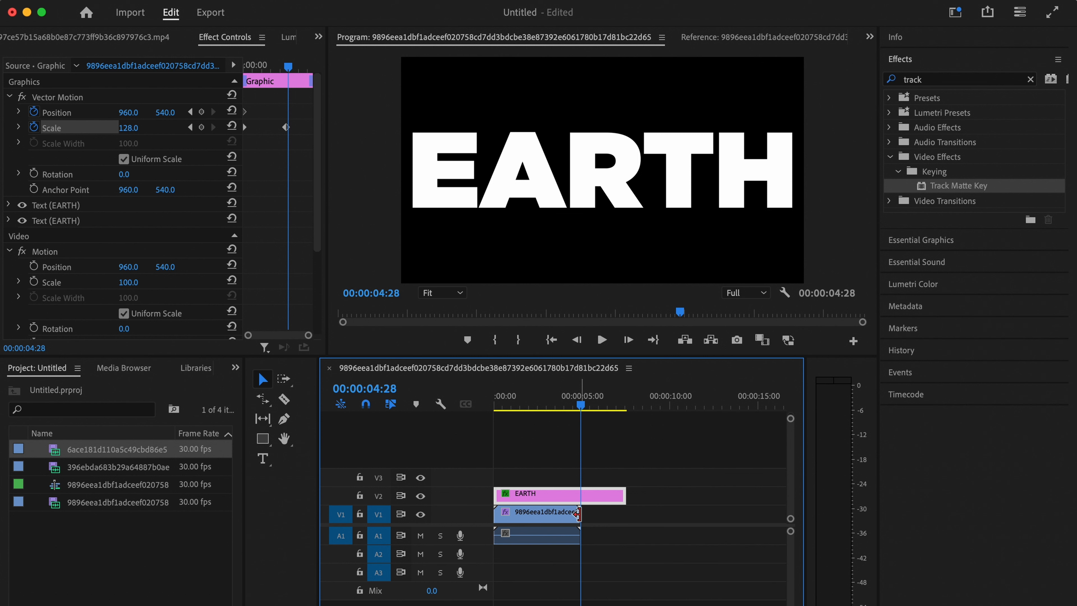
pyautogui.press('b')
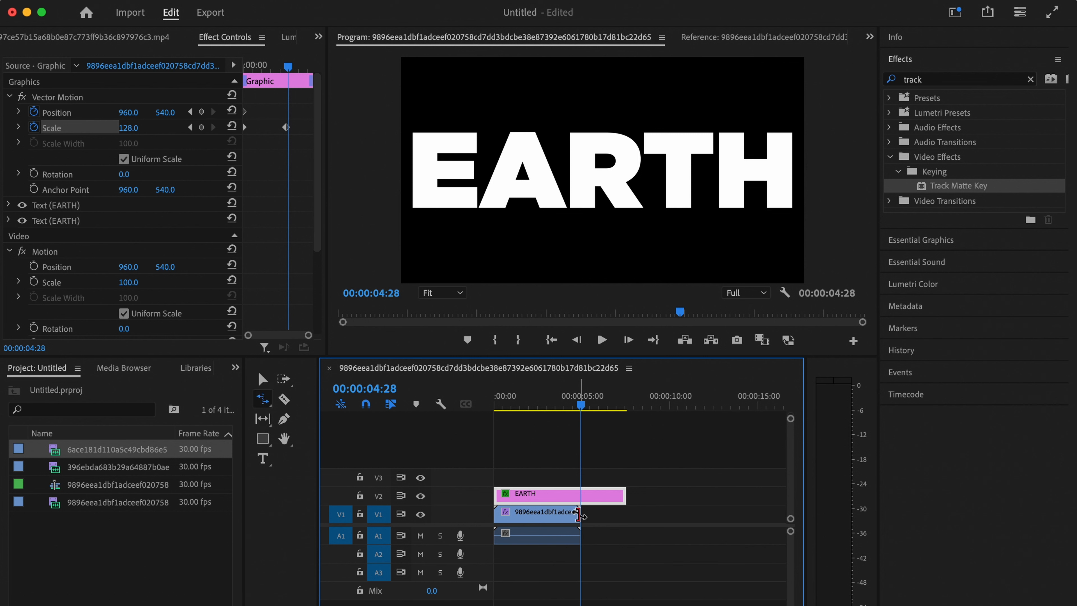